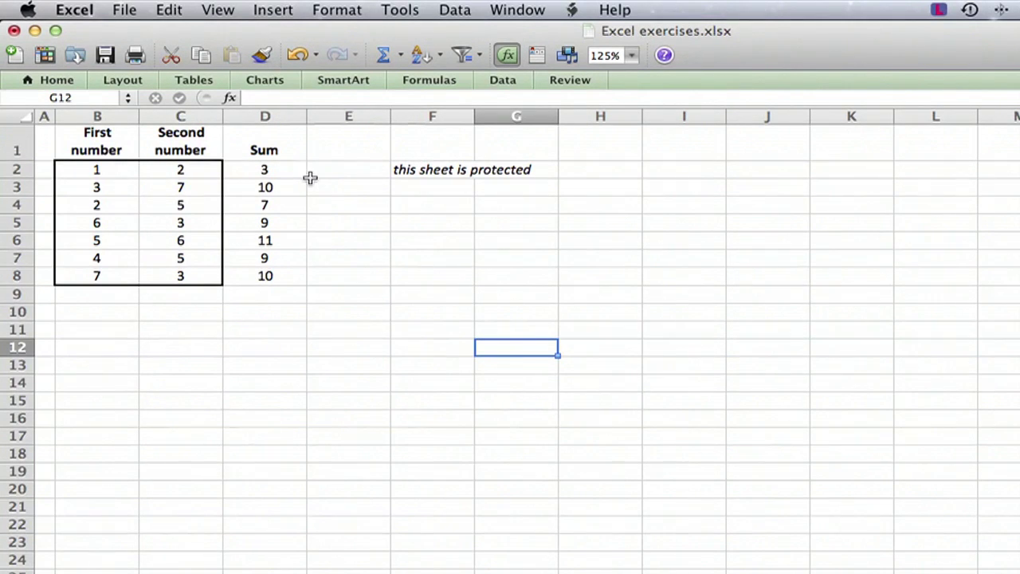
- Shade the first and second number cells B2:C8 with a light blue background fill
{"action": "left_click", "coordinate": [283, 169]}
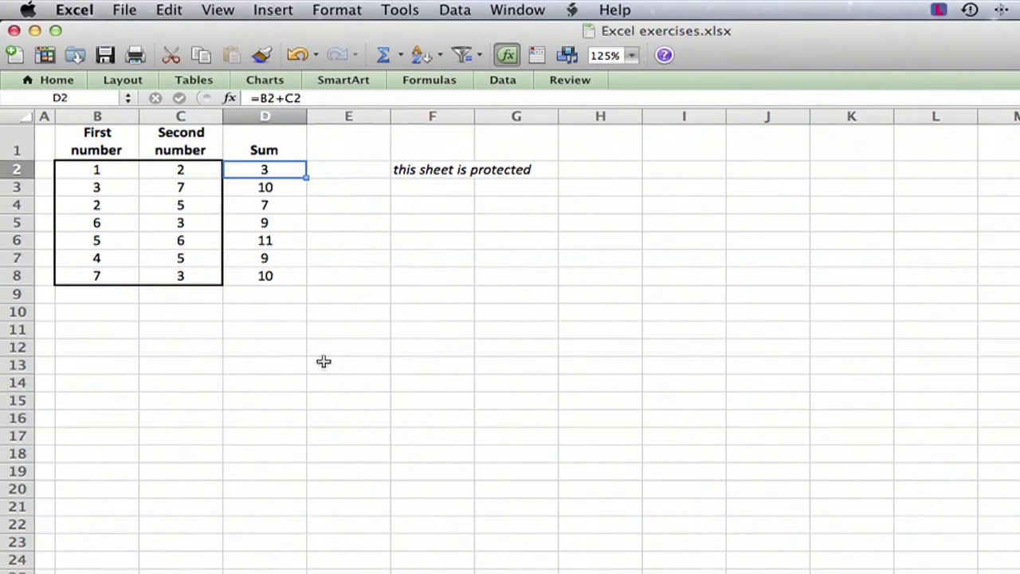
{"action": "left_click", "coordinate": [288, 360]}
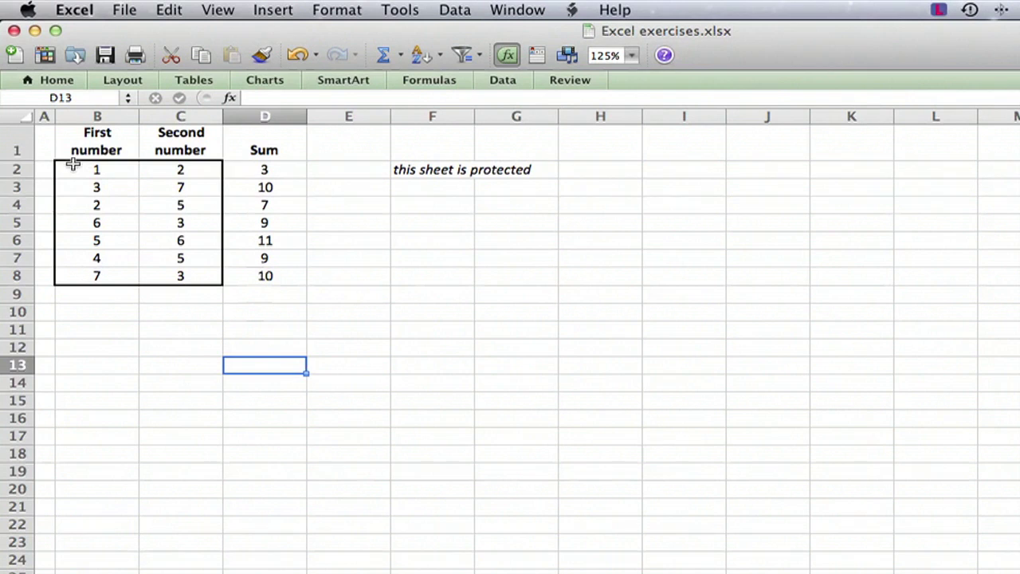
{"action": "left_click_drag", "start_coordinate": [71, 168], "coordinate": [166, 275]}
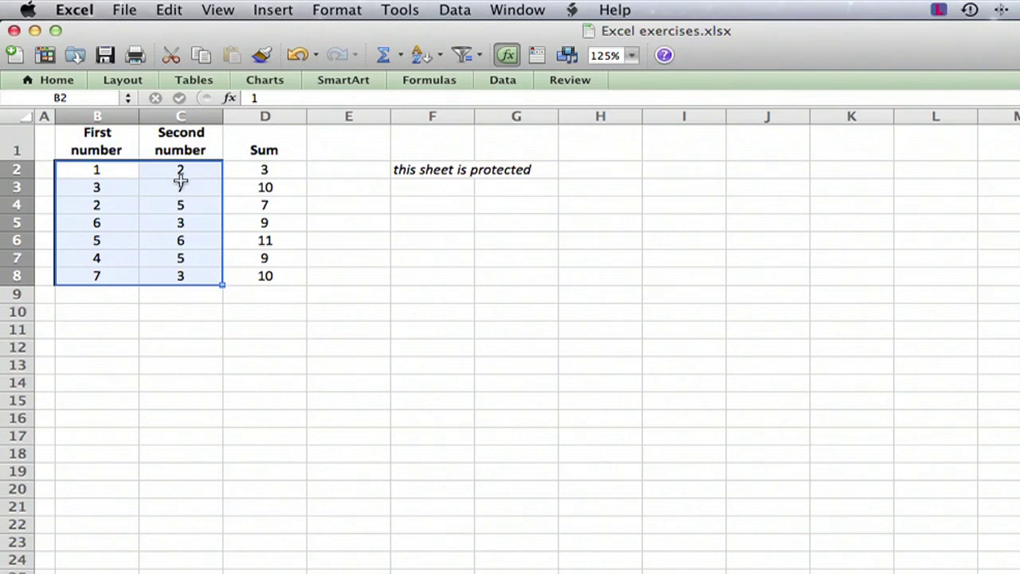
{"action": "left_click", "coordinate": [339, 9]}
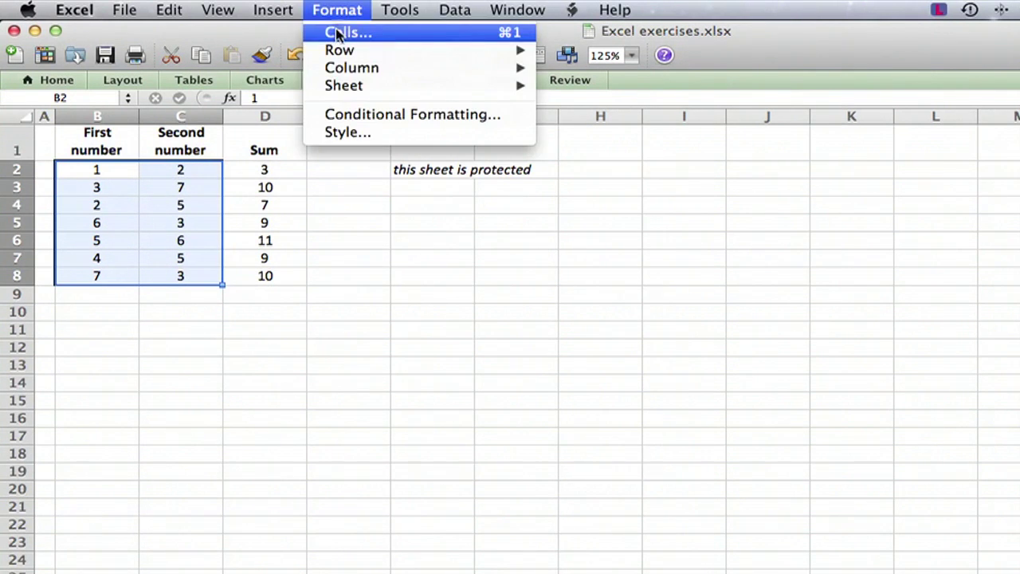
{"action": "left_click", "coordinate": [337, 33]}
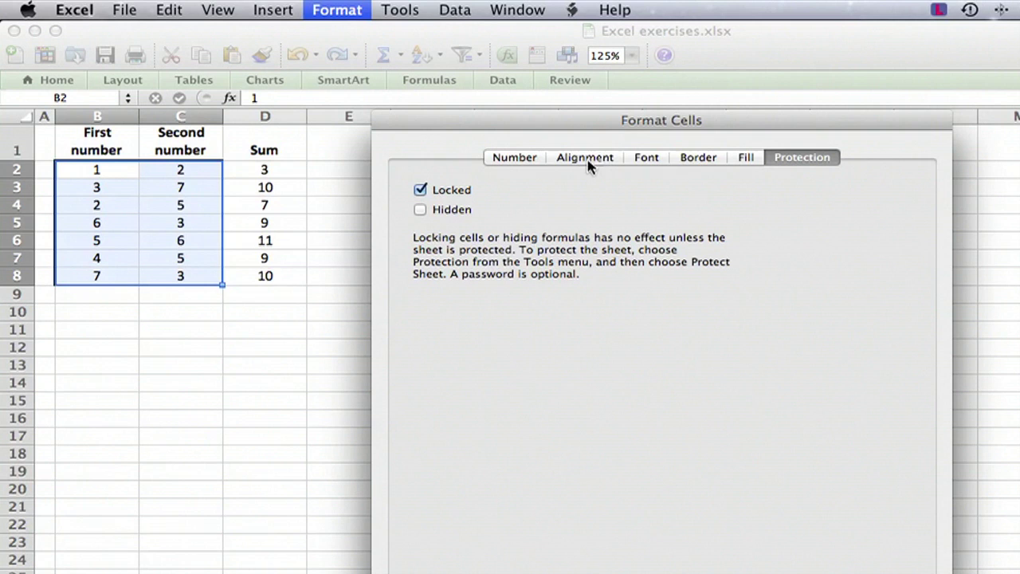
{"action": "left_click", "coordinate": [747, 158]}
{"action": "left_click", "coordinate": [531, 232]}
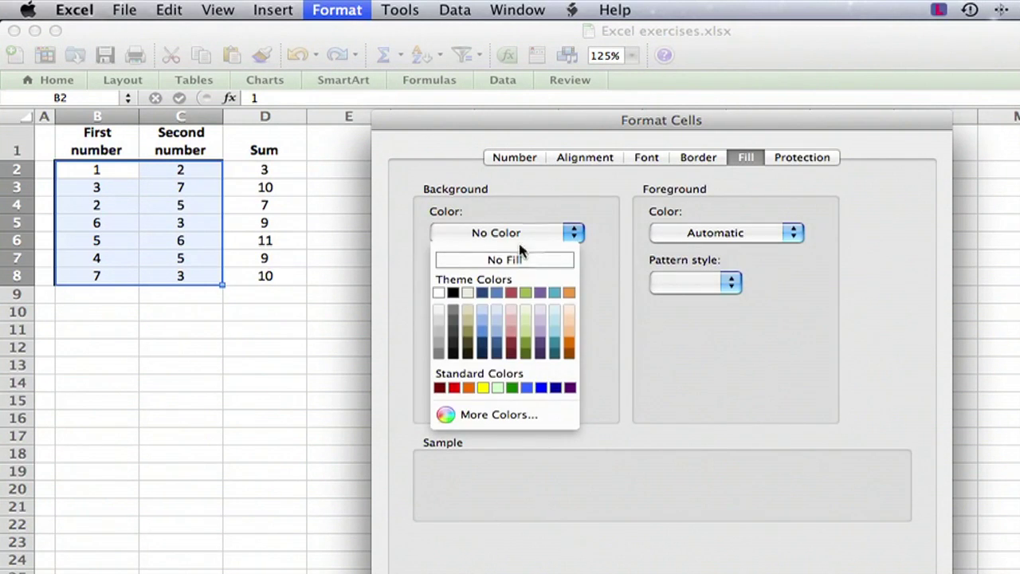
{"action": "left_click", "coordinate": [496, 311]}
{"action": "key", "text": "Return"}
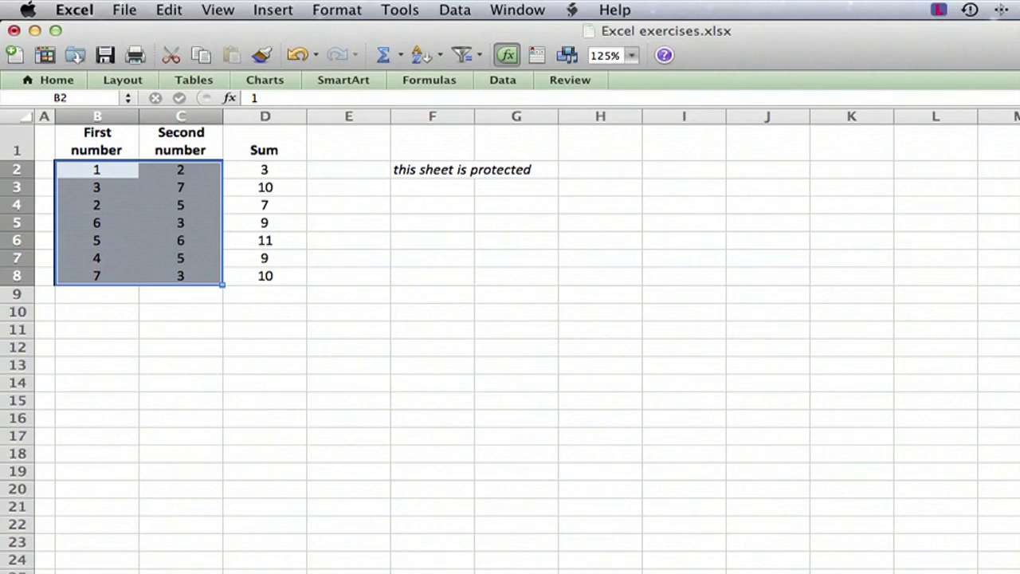
{"action": "left_click", "coordinate": [431, 489]}
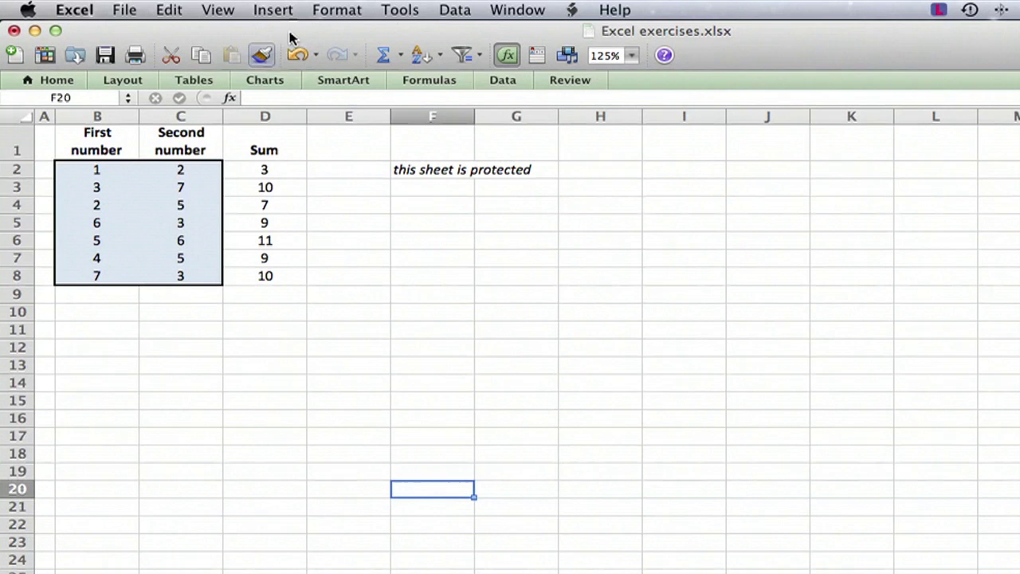
- Unlock the shaded input cells B2:C8 by turning off their Locked protection setting
{"action": "left_click", "coordinate": [82, 167]}
{"action": "mouse_move", "coordinate": [83, 166]}
{"action": "left_mouse_down"}
{"action": "mouse_move", "coordinate": [151, 257]}
{"action": "mouse_move", "coordinate": [187, 276]}
{"action": "left_mouse_up"}
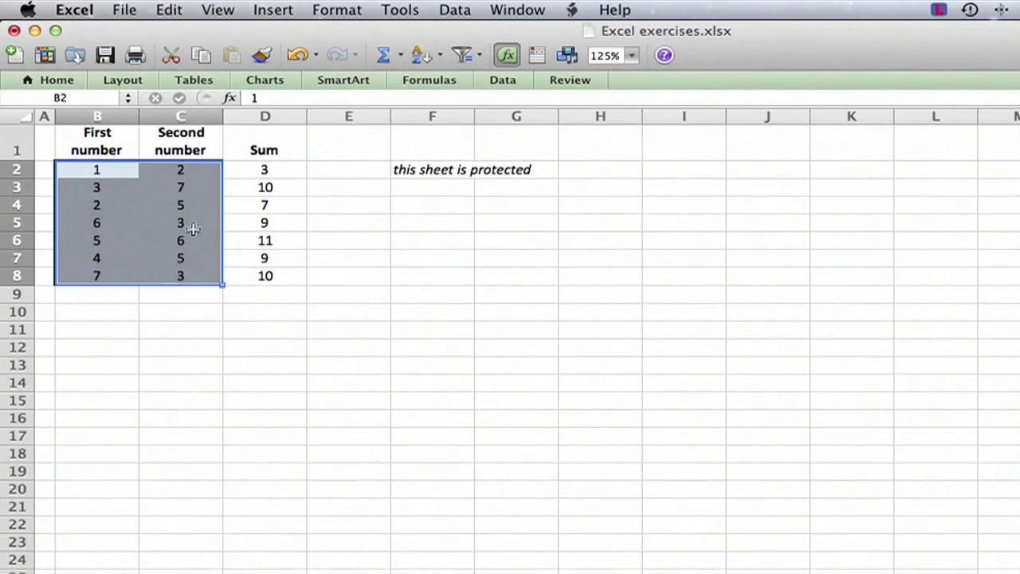
{"action": "left_click", "coordinate": [326, 12]}
{"action": "left_click", "coordinate": [339, 32]}
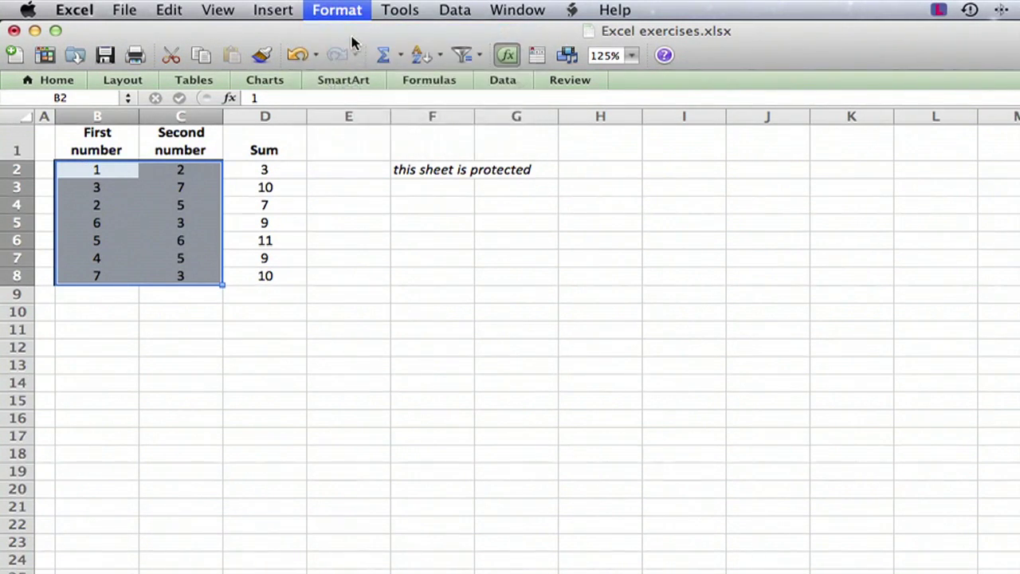
{"action": "left_click", "coordinate": [800, 159]}
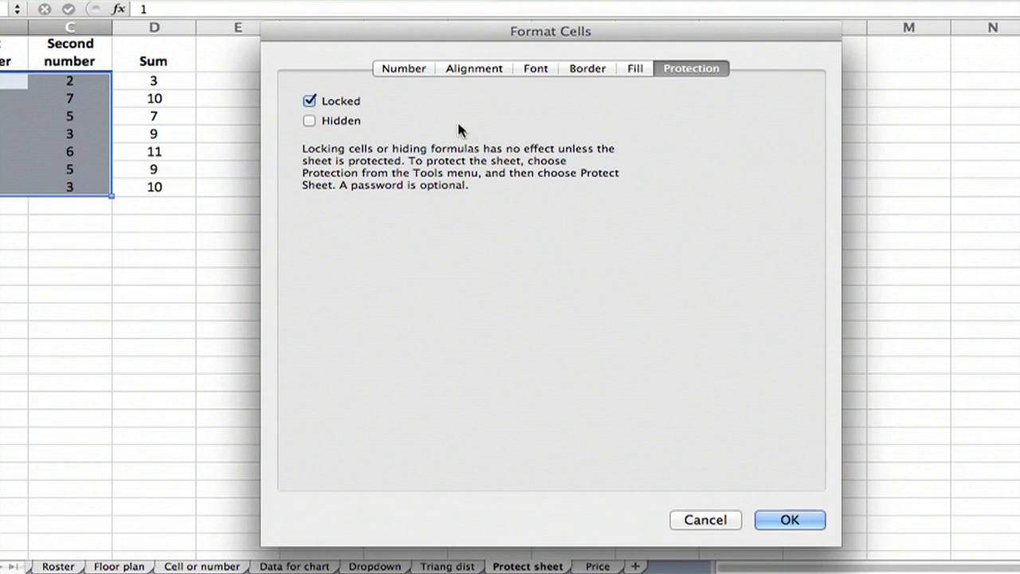
{"action": "left_click", "coordinate": [311, 103]}
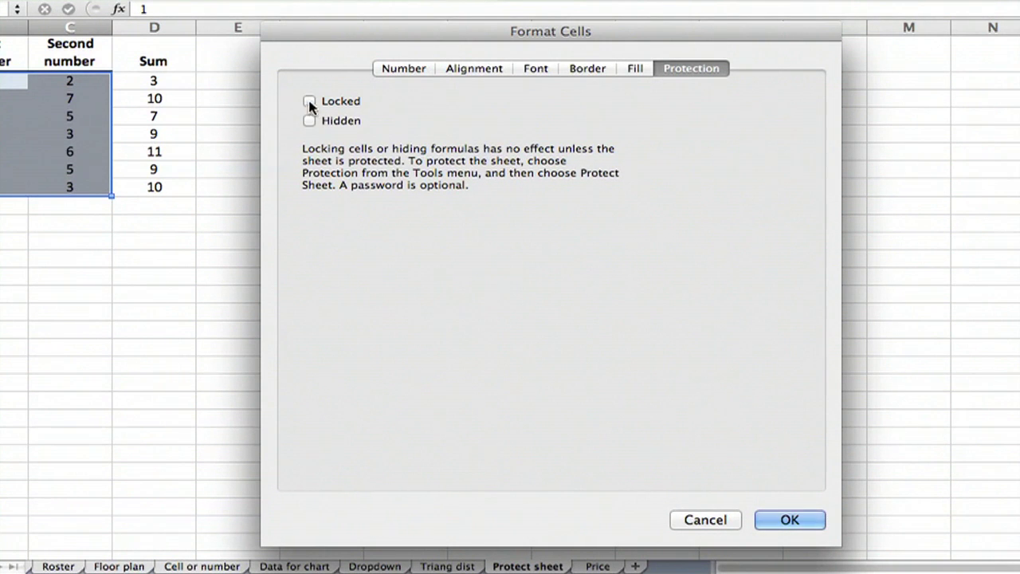
{"action": "left_click", "coordinate": [797, 520]}
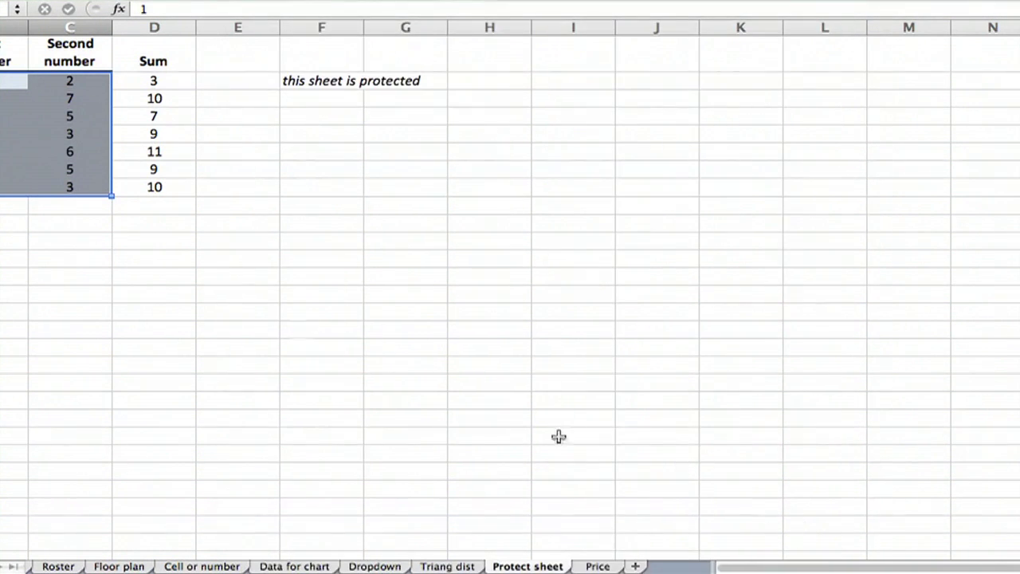
{"action": "left_click", "coordinate": [271, 174]}
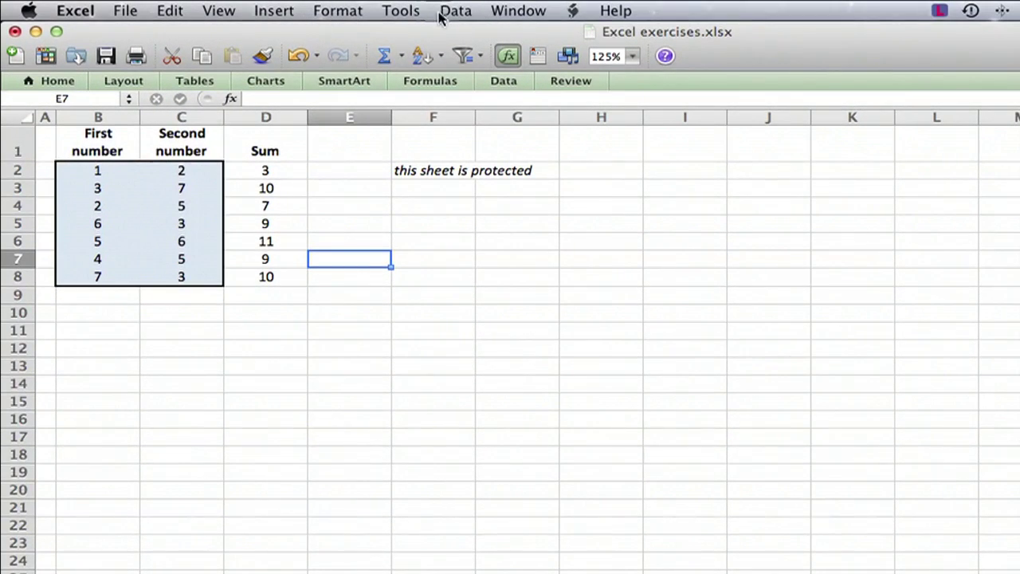
- Protect the sheet with the default permissions, entering and verifying a sheet password
{"action": "left_click", "coordinate": [401, 10]}
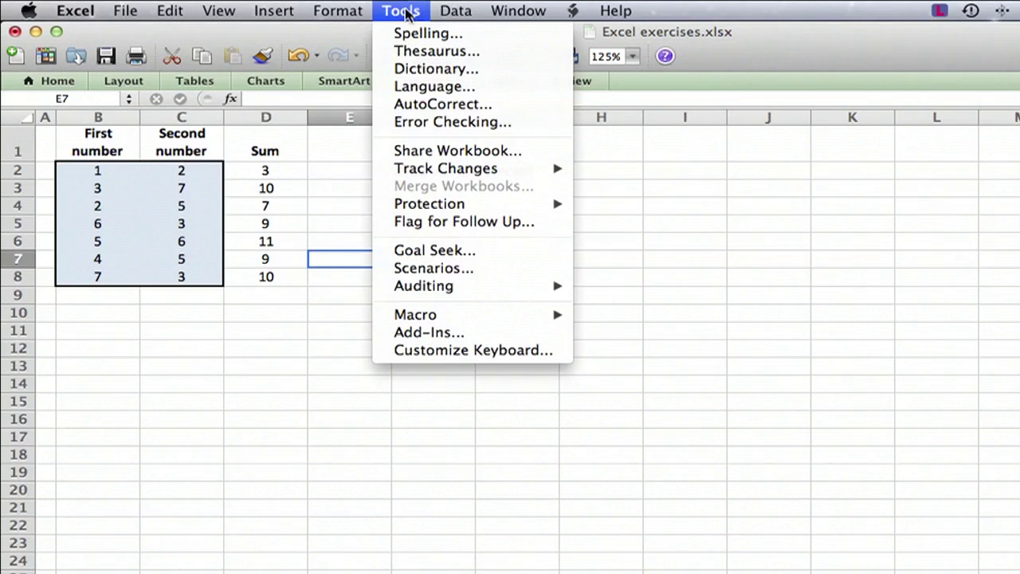
{"action": "mouse_move", "coordinate": [439, 203]}
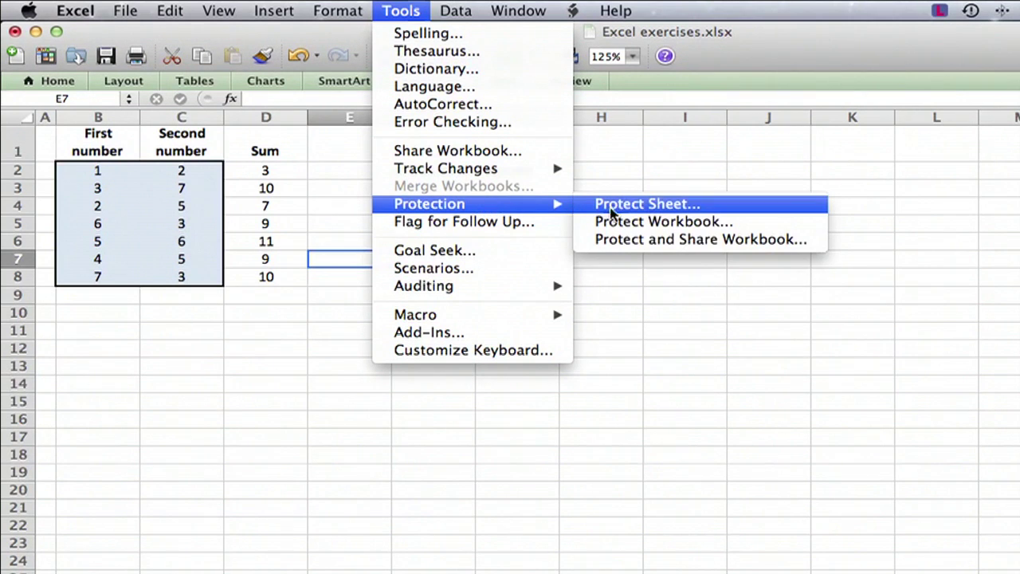
{"action": "left_click", "coordinate": [623, 209]}
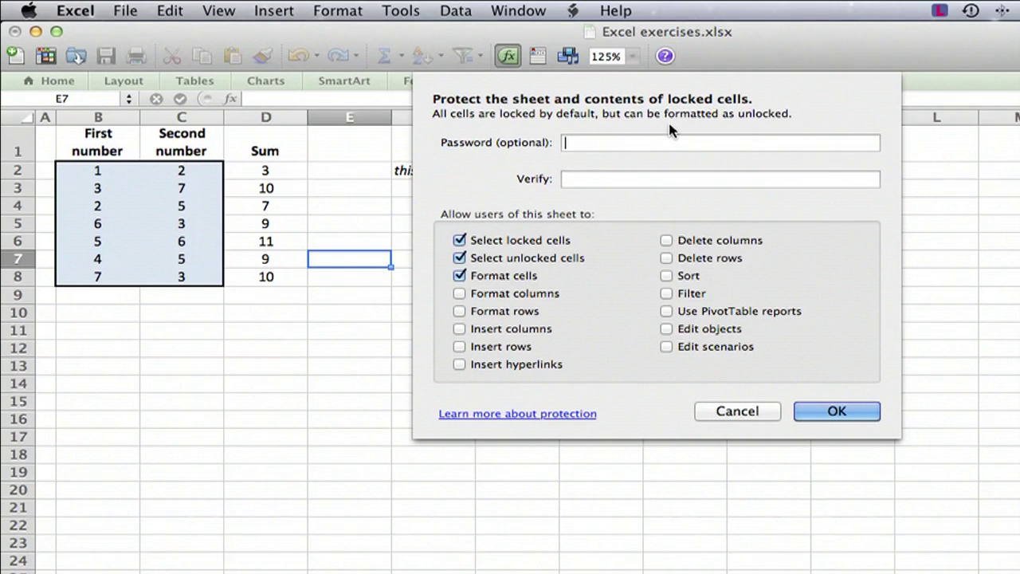
{"action": "type", "text": "a"}
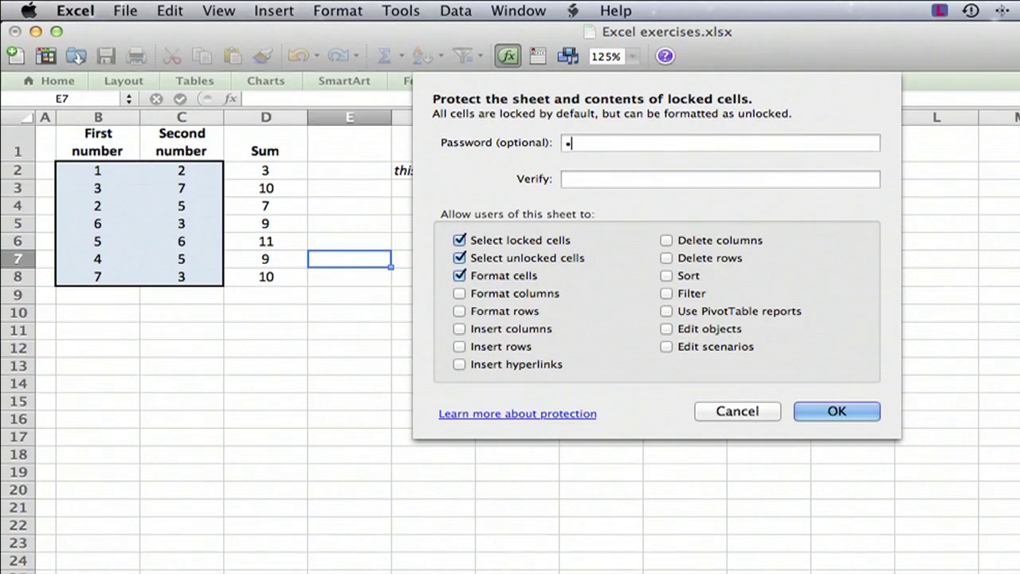
{"action": "type", "text": "aa"}
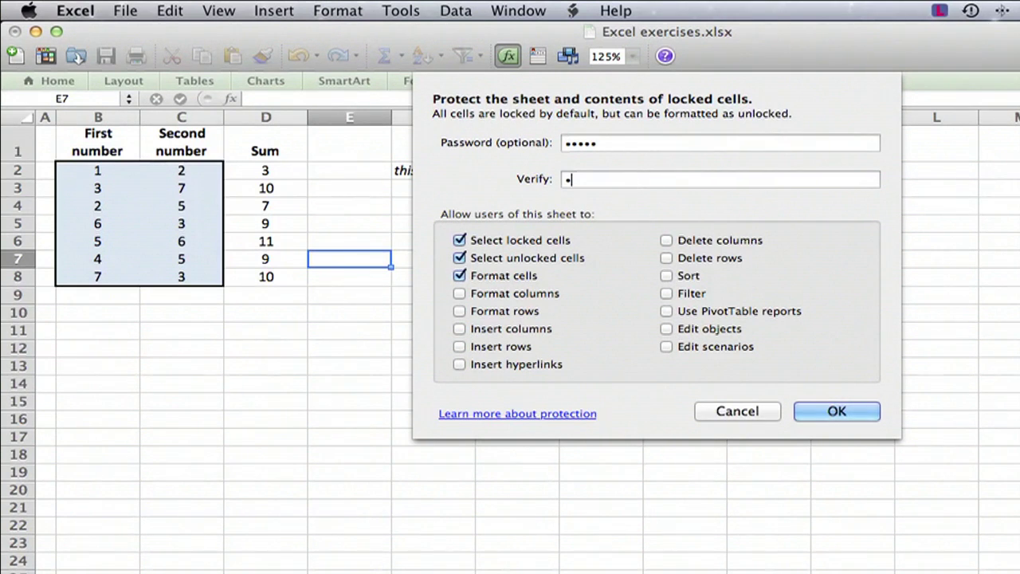
{"action": "type", "text": "aaaa"}
{"action": "left_click", "coordinate": [818, 411]}
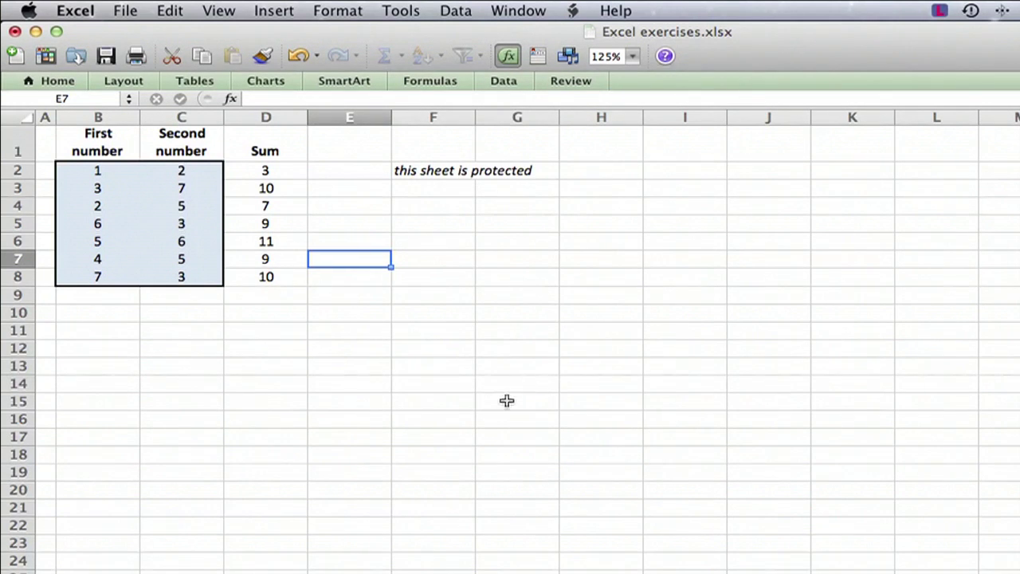
- Enter 5 in cell C2 and 8 in cell C3 of the second number column
{"action": "left_click", "coordinate": [364, 399]}
{"action": "left_click", "coordinate": [196, 172]}
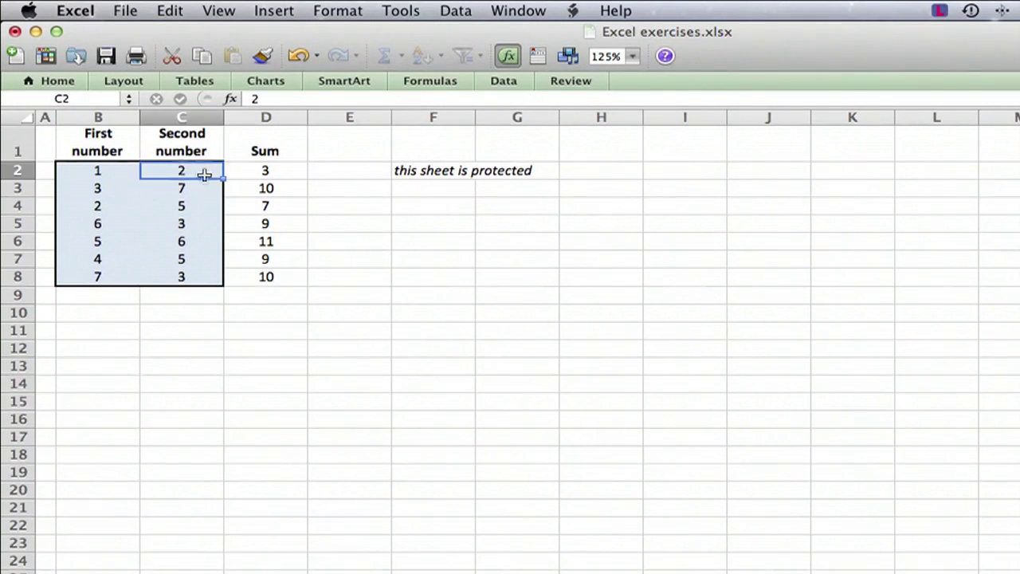
{"action": "type", "text": "5"}
{"action": "key", "text": "Return"}
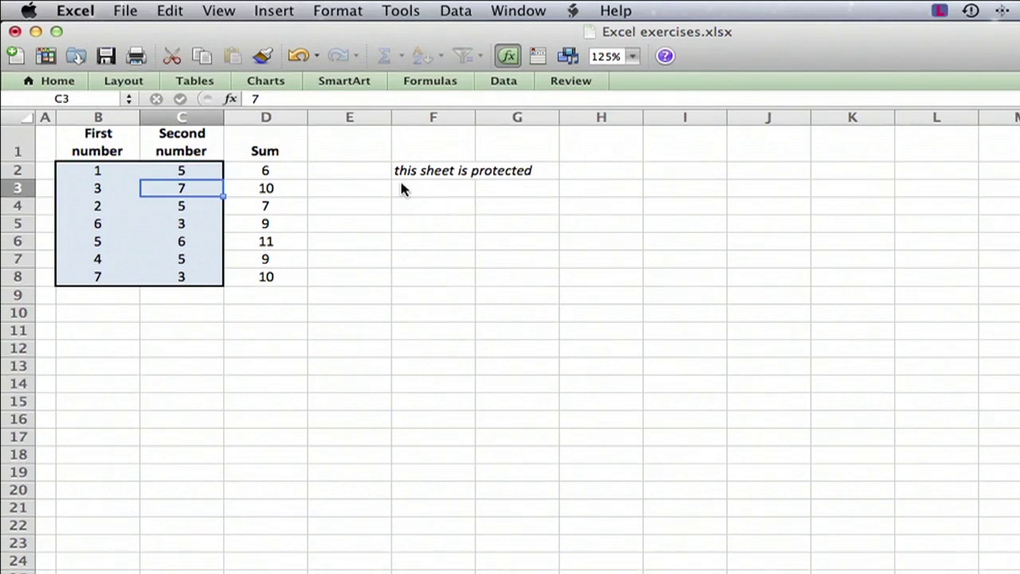
{"action": "type", "text": "8"}
{"action": "key", "text": "Return"}
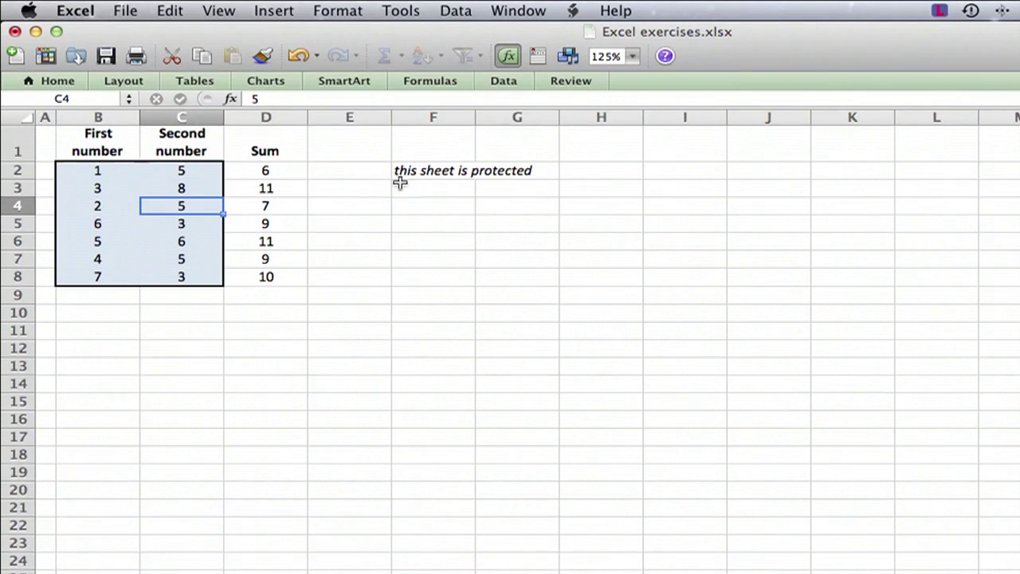
- Test the protection by trying to edit the sum formula in D3 and the note in F2
{"action": "left_click", "coordinate": [281, 171]}
{"action": "left_click", "coordinate": [290, 191]}
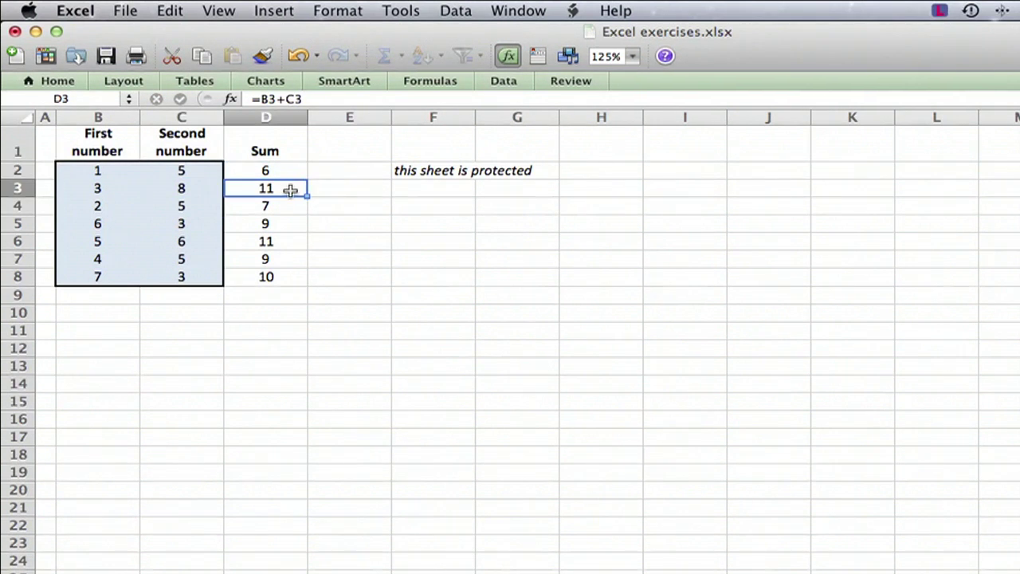
{"action": "double_click", "coordinate": [290, 193]}
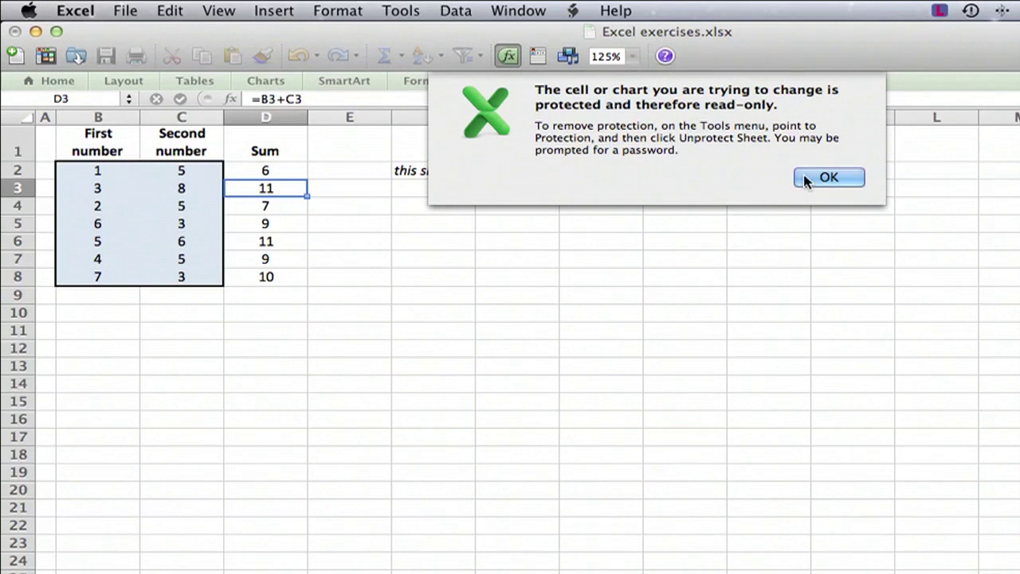
{"action": "left_click", "coordinate": [824, 176]}
{"action": "left_click", "coordinate": [282, 223]}
{"action": "left_click", "coordinate": [270, 168]}
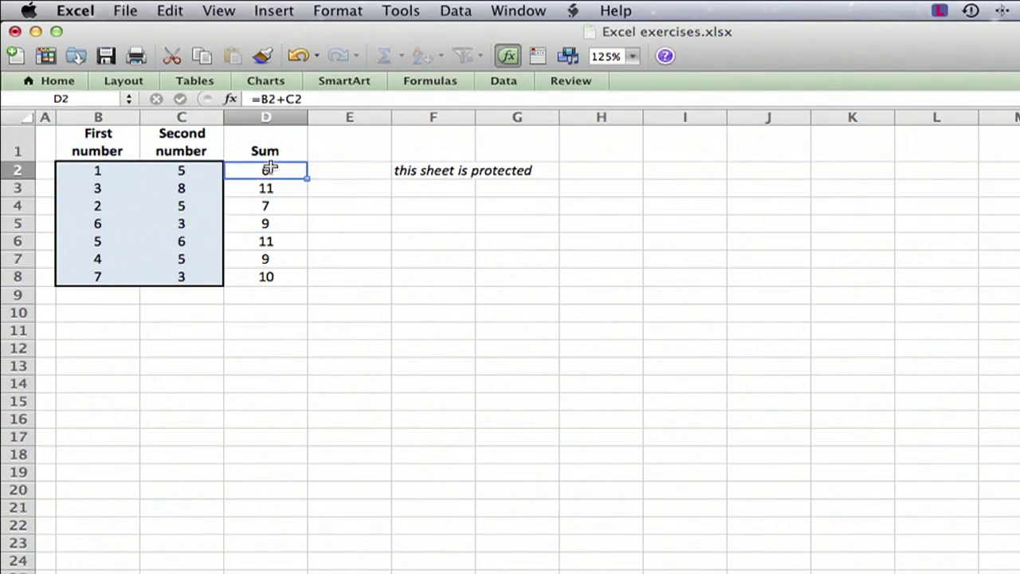
{"action": "left_click", "coordinate": [417, 170]}
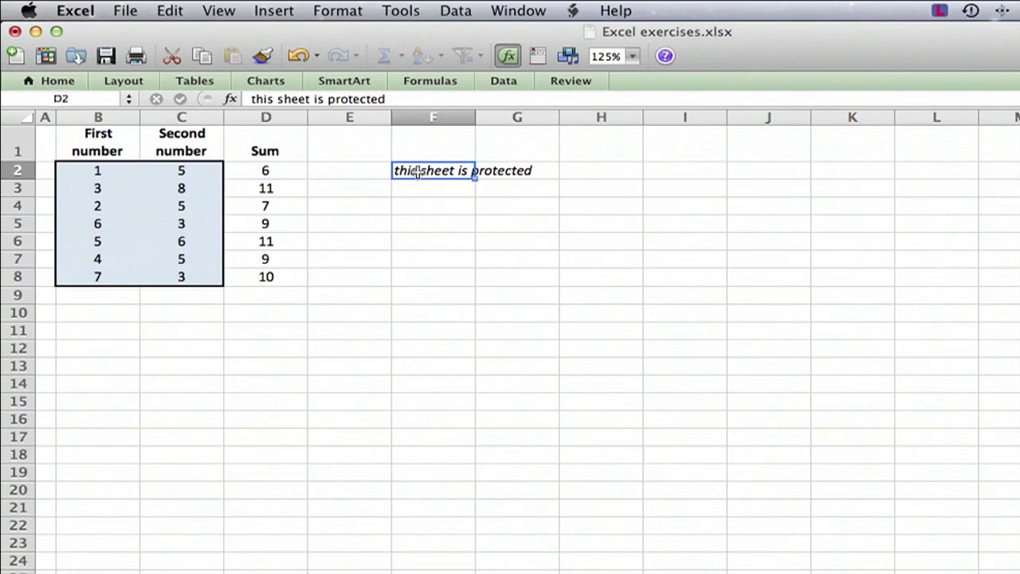
{"action": "double_click", "coordinate": [473, 170]}
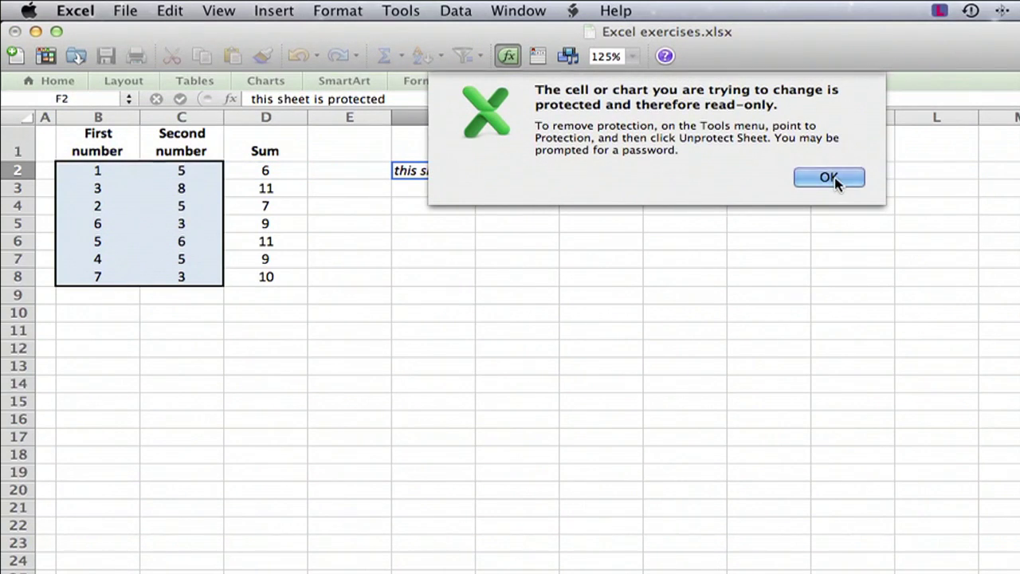